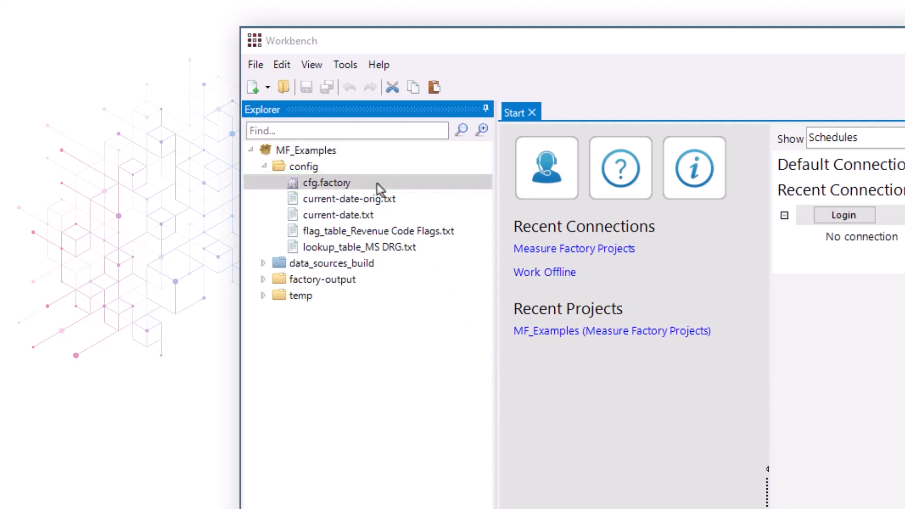
# - Open cfg.factory from the config folder and show its rules
pyautogui.click(377, 183)
pyautogui.doubleClick(377, 183)
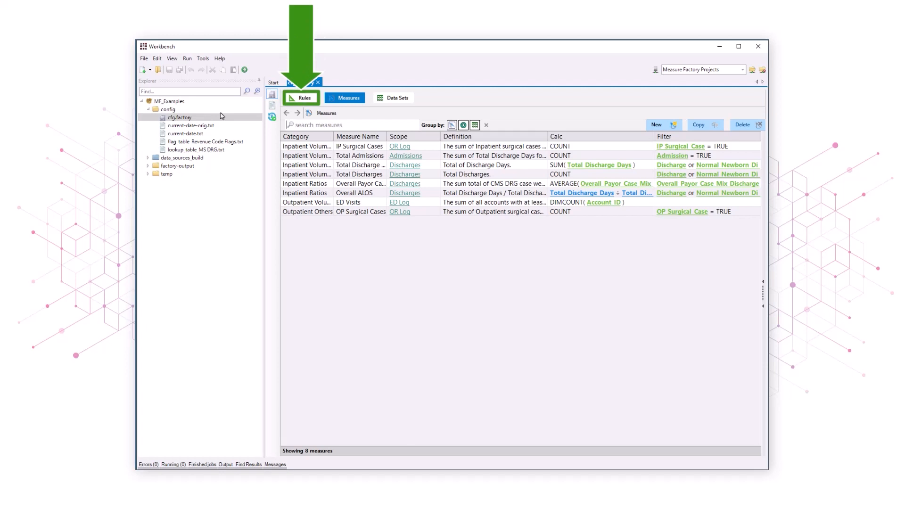
pyautogui.click(312, 101)
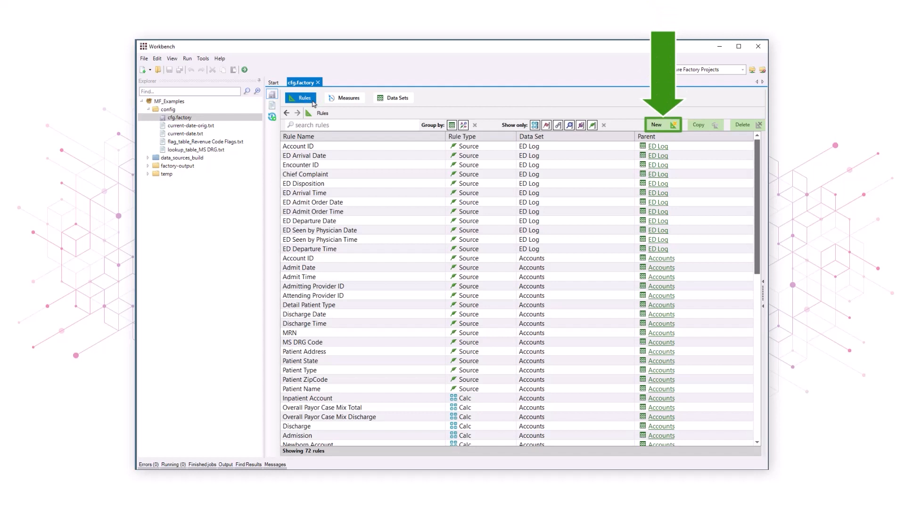
# - Create a new calc rule in the Accounts data set
pyautogui.click(663, 126)
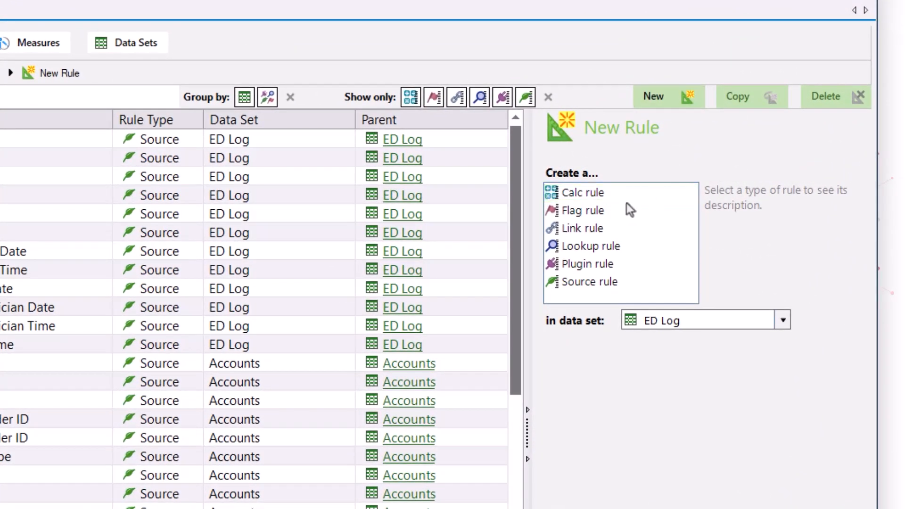
pyautogui.click(605, 193)
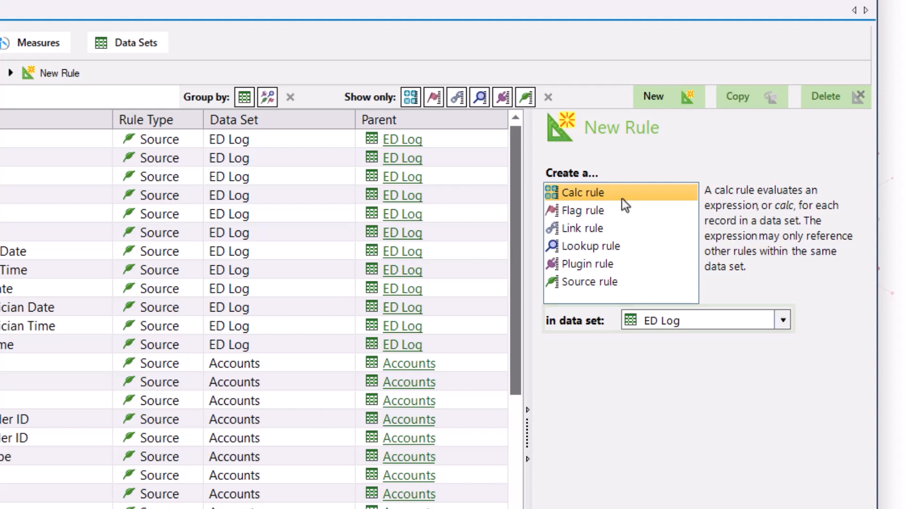
pyautogui.click(783, 321)
pyautogui.click(723, 357)
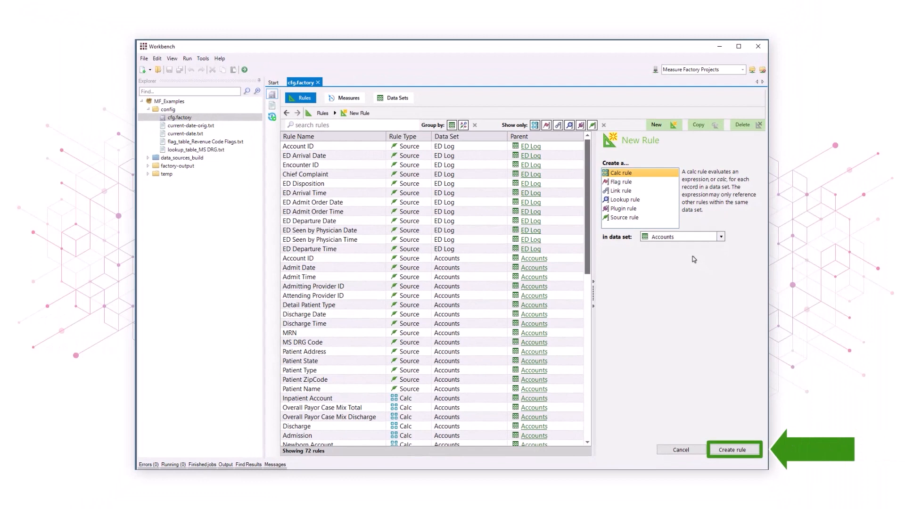
pyautogui.click(731, 449)
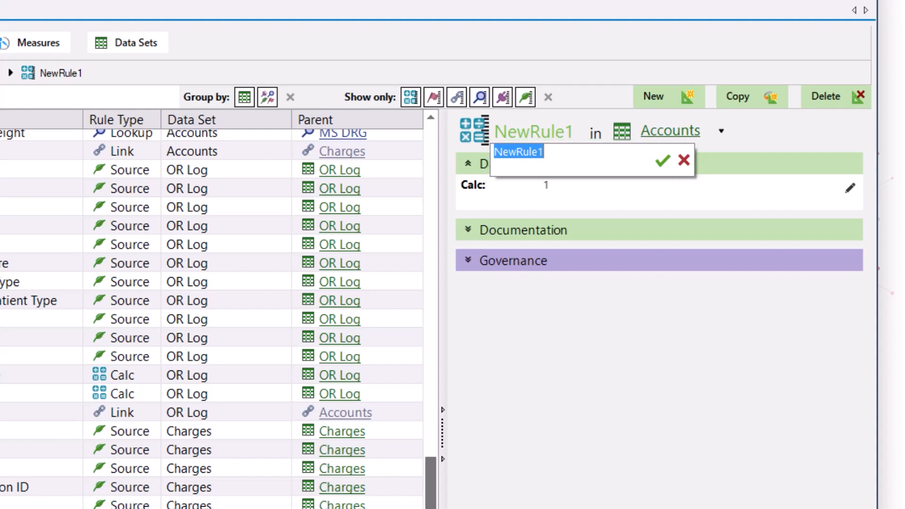
# - Name the new rule Outpatient Account and set its calc expression to value("Patient Type")="Outpatient"
pyautogui.write('Outpatient Acc')
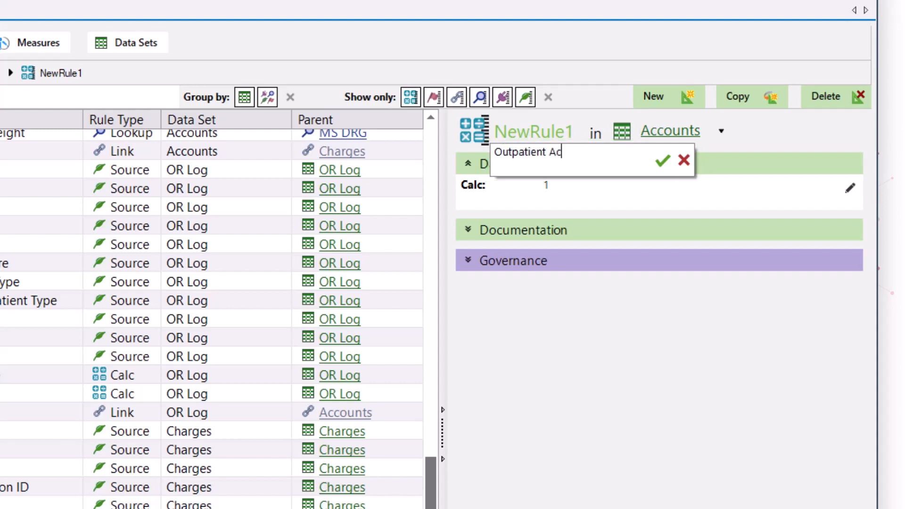
pyautogui.write('ount')
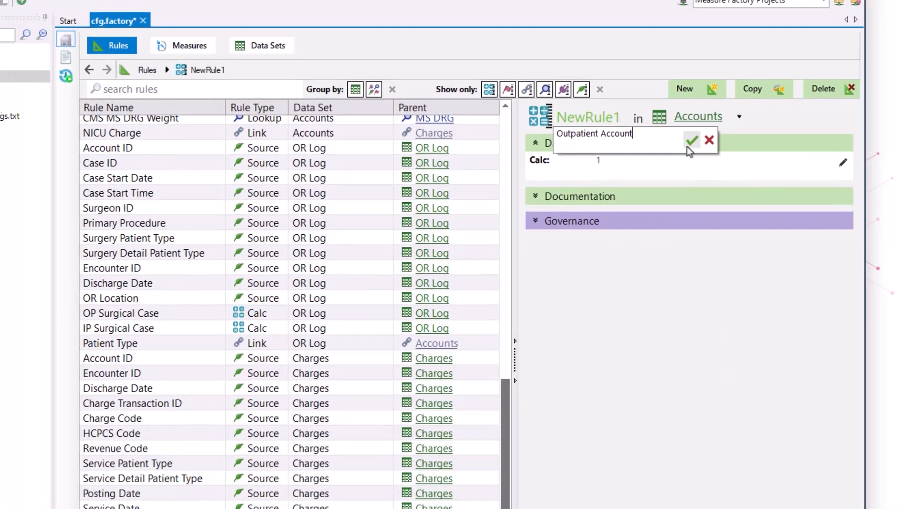
pyautogui.click(677, 151)
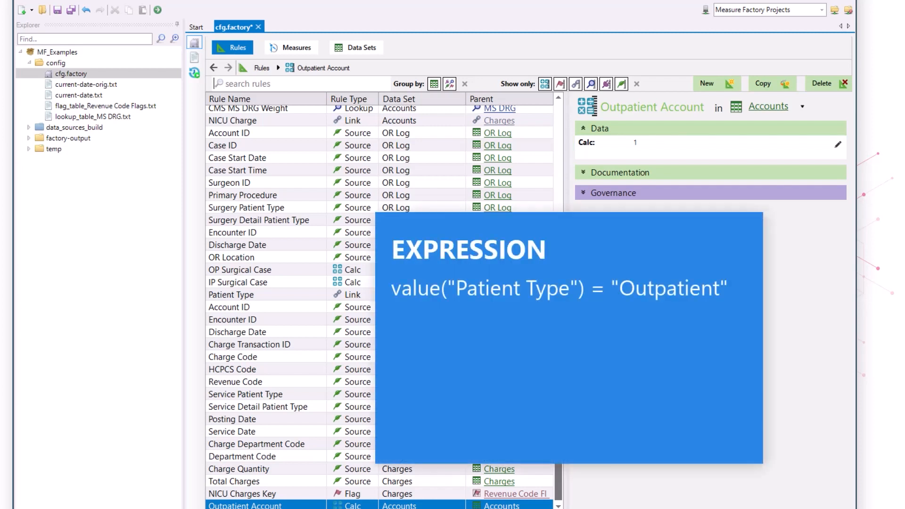
pyautogui.click(837, 144)
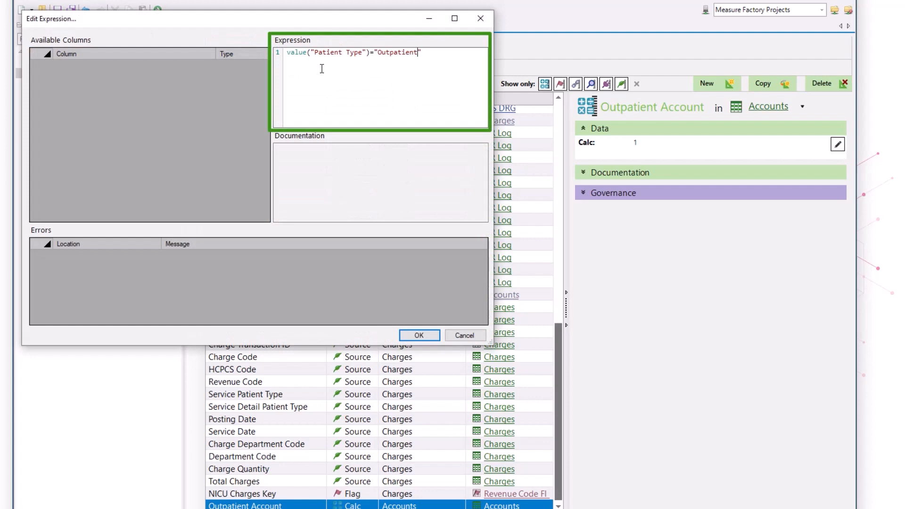
pyautogui.click(416, 335)
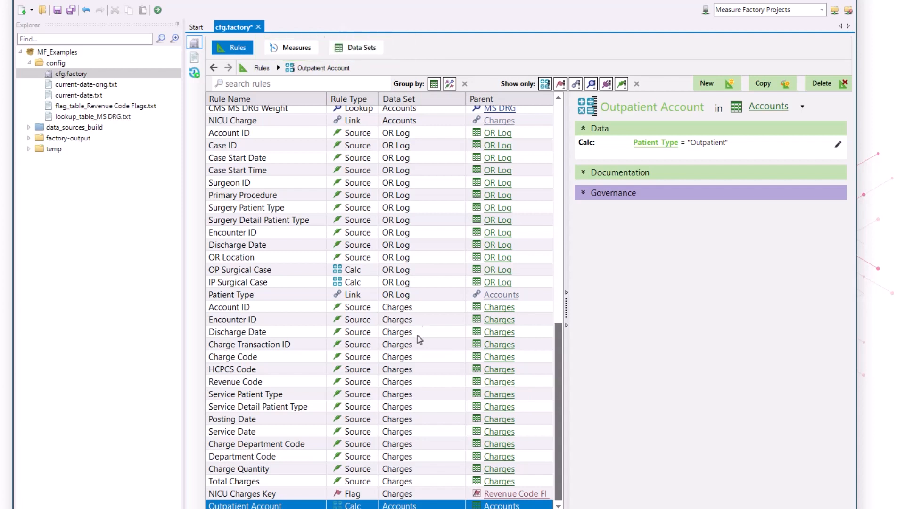
# - Create a new measure named Total Outpatient Visits
pyautogui.click(296, 52)
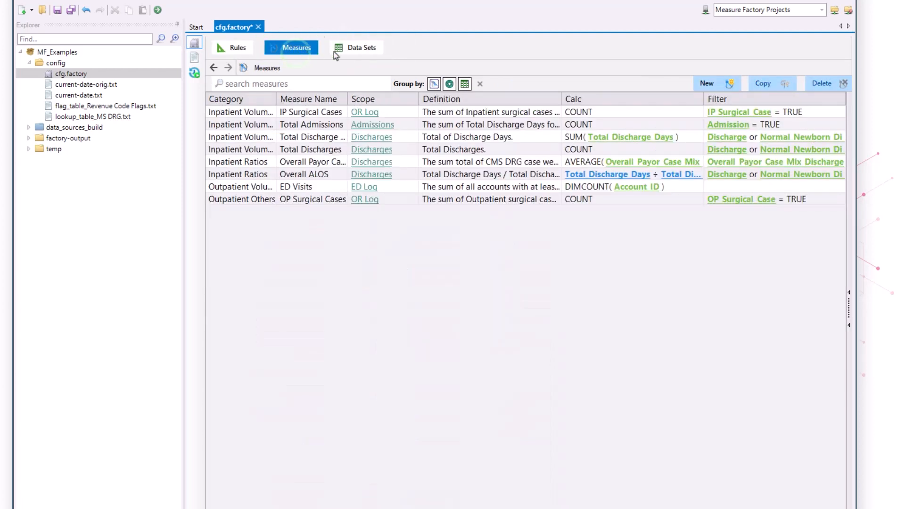
pyautogui.click(721, 89)
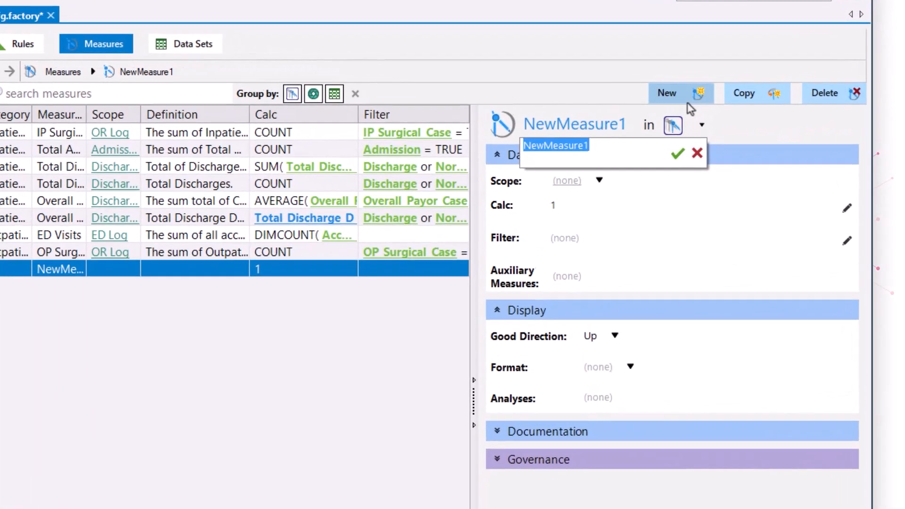
pyautogui.write('Total Outpatient Visits')
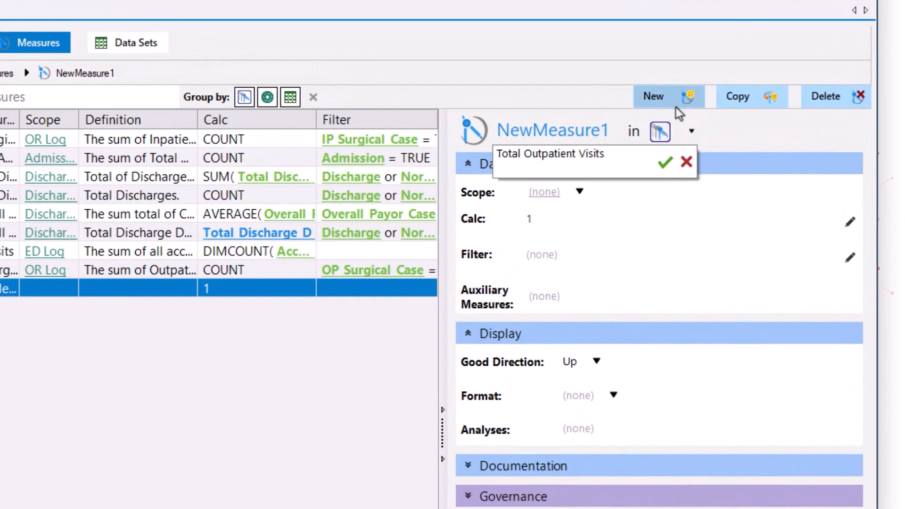
pyautogui.click(665, 162)
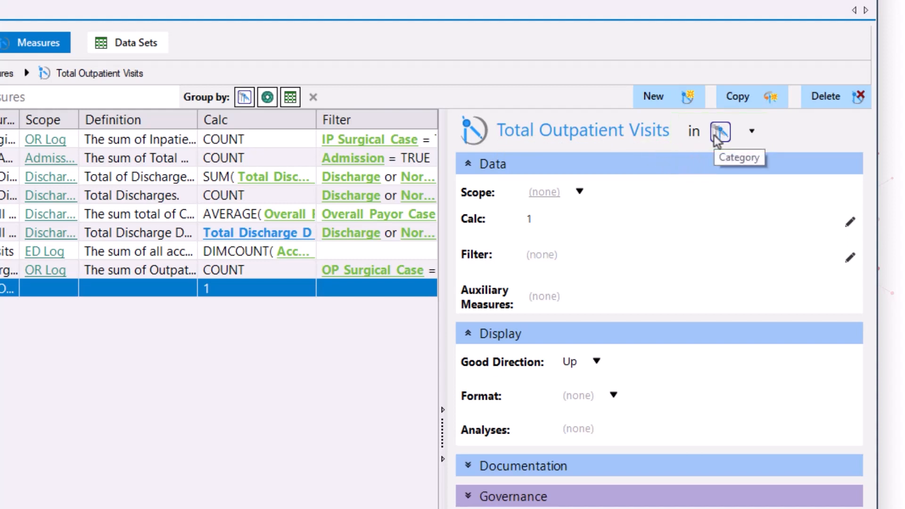
# - Assign the Total Outpatient Visits measure to the Outpatient Volumes category and set its scope to Discharges
pyautogui.click(750, 132)
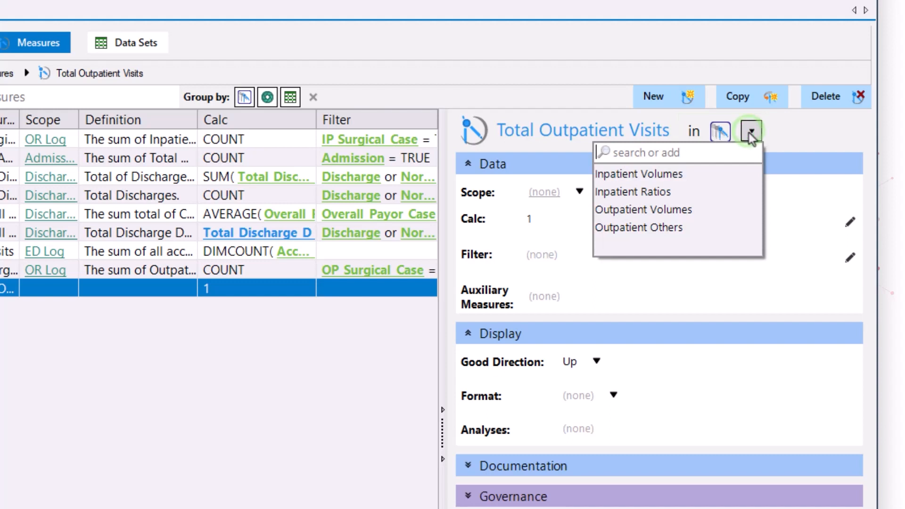
pyautogui.click(726, 206)
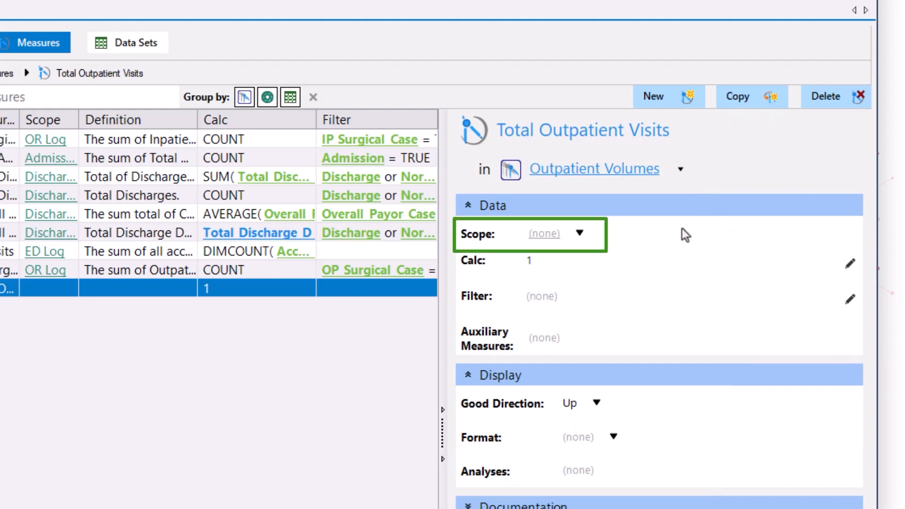
pyautogui.click(583, 234)
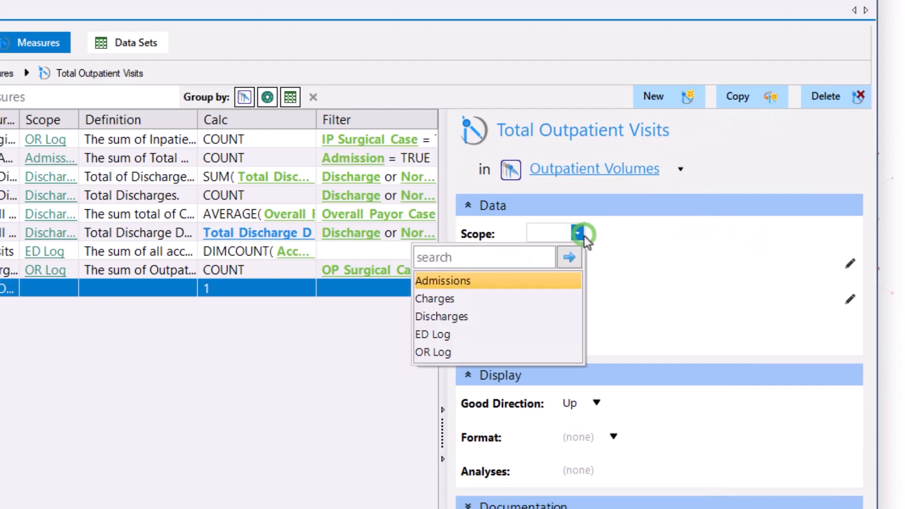
pyautogui.click(479, 315)
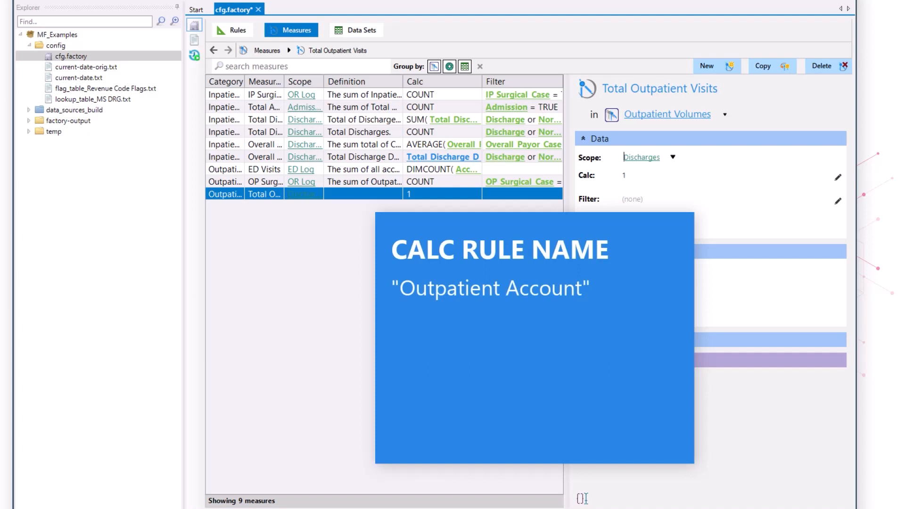
# - Set the measure's filter expression to value("Outpatient Account")
pyautogui.click(838, 202)
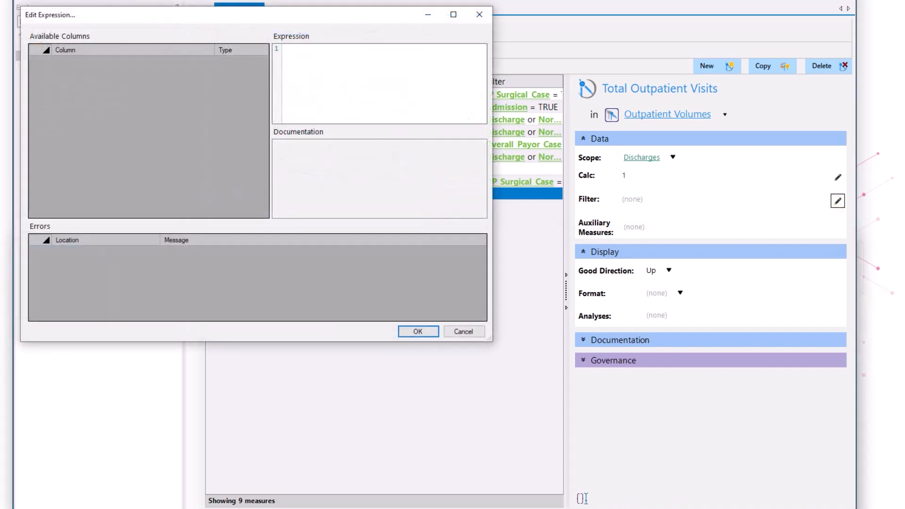
pyautogui.click(293, 57)
pyautogui.write('value("Outpatient Account')
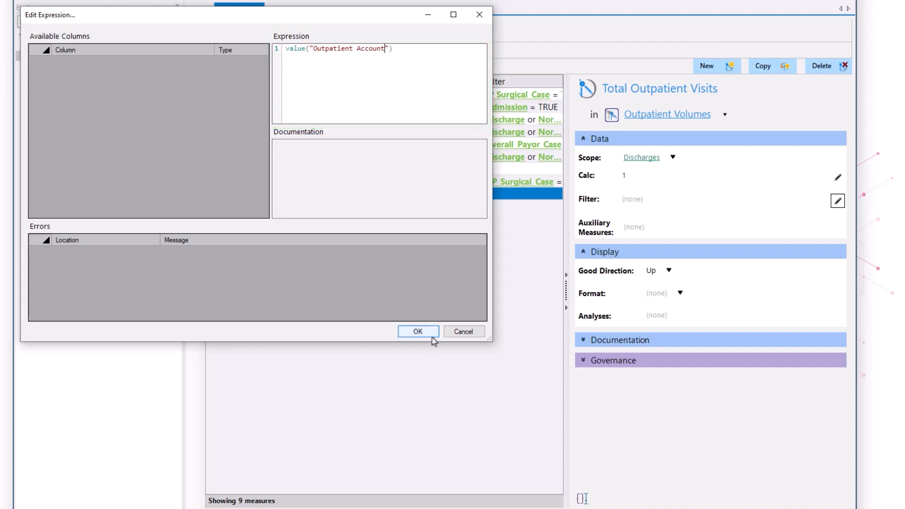
pyautogui.click(418, 332)
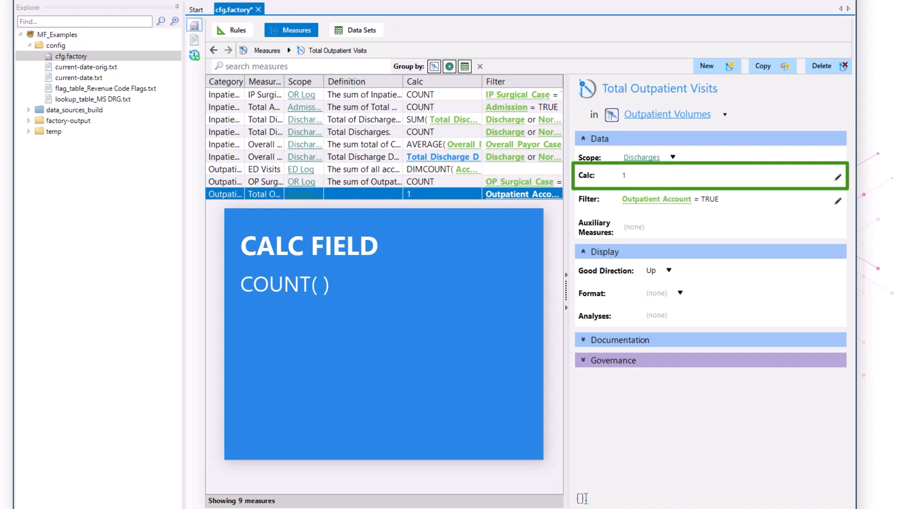
# - Set the measure's calc expression to count() and its display format to #,##0
pyautogui.click(841, 182)
pyautogui.moveTo(304, 66); pyautogui.dragTo(281, 66)
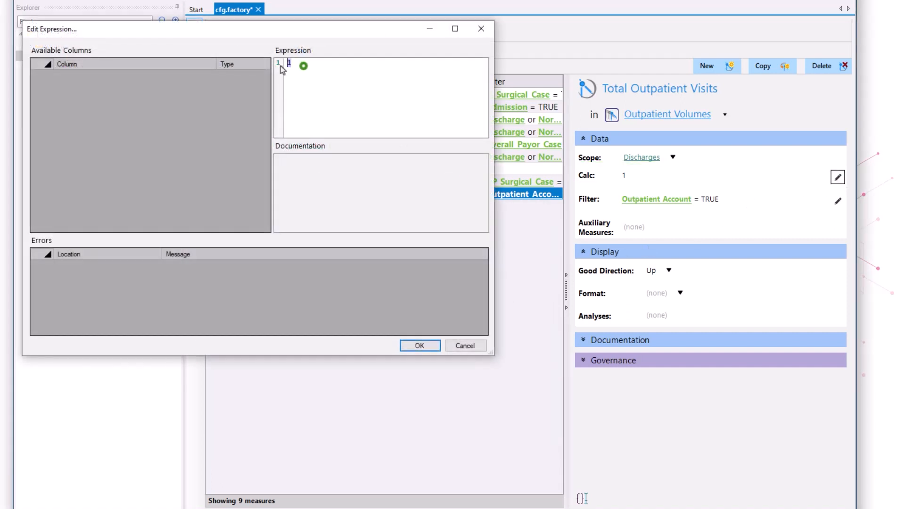
pyautogui.write('count()')
pyautogui.click(412, 349)
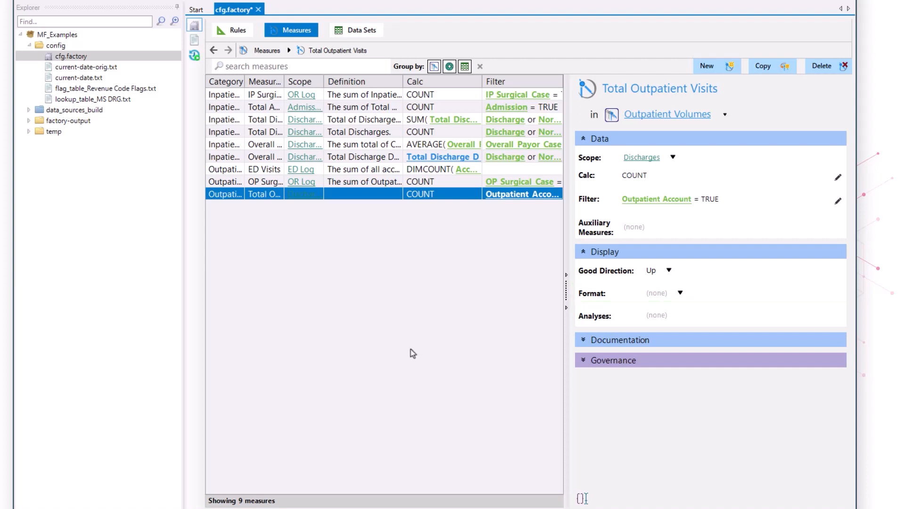
pyautogui.click(678, 293)
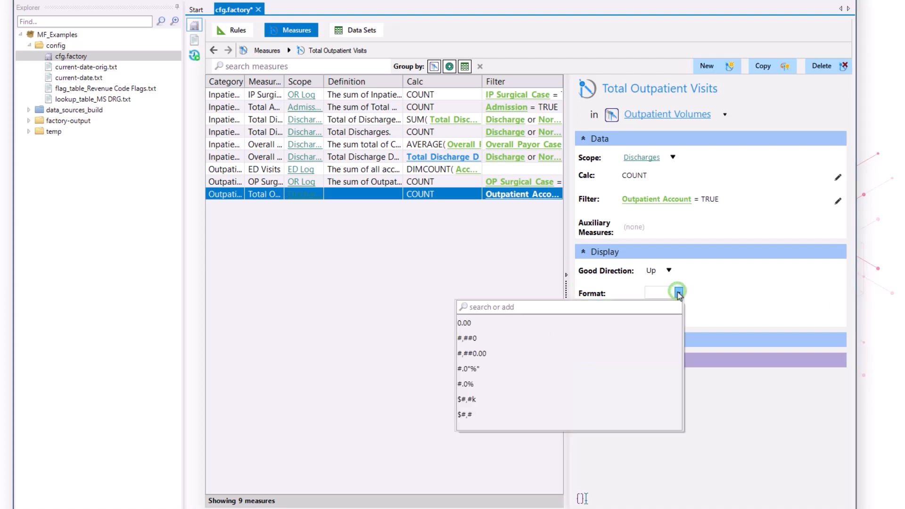
pyautogui.click(505, 338)
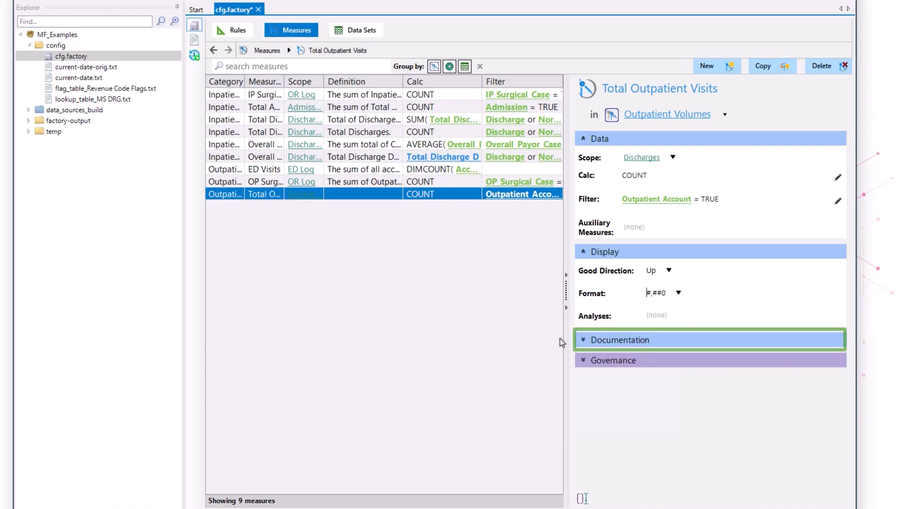
# - Document the measure with the definition "The sum of all hospital-based Outpatient Accounts." and the description "Total of Outpatient Visits"
pyautogui.click(583, 341)
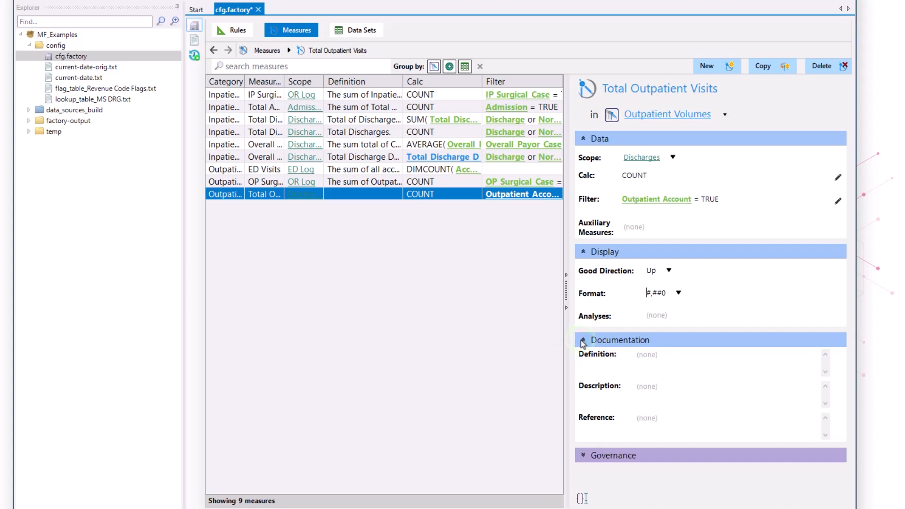
pyautogui.click(660, 358)
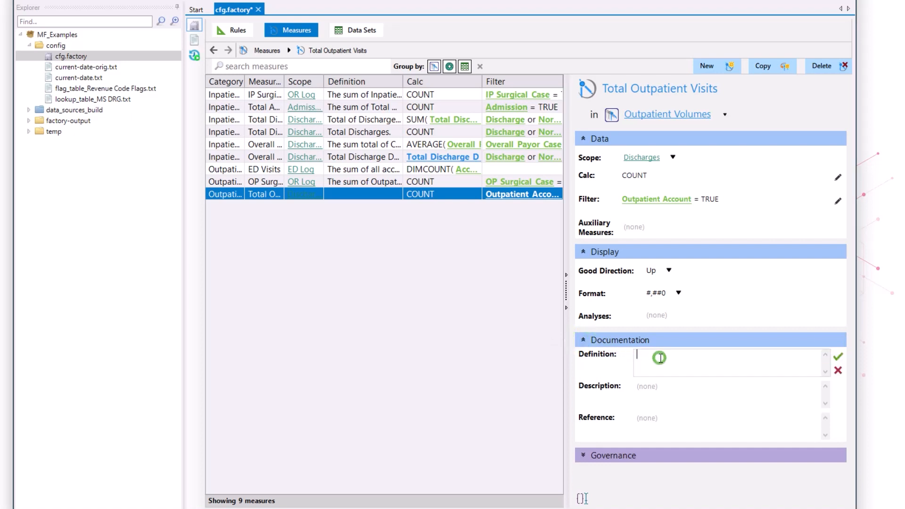
pyautogui.write('The sum of all hospital-based Outpatient Accounts.')
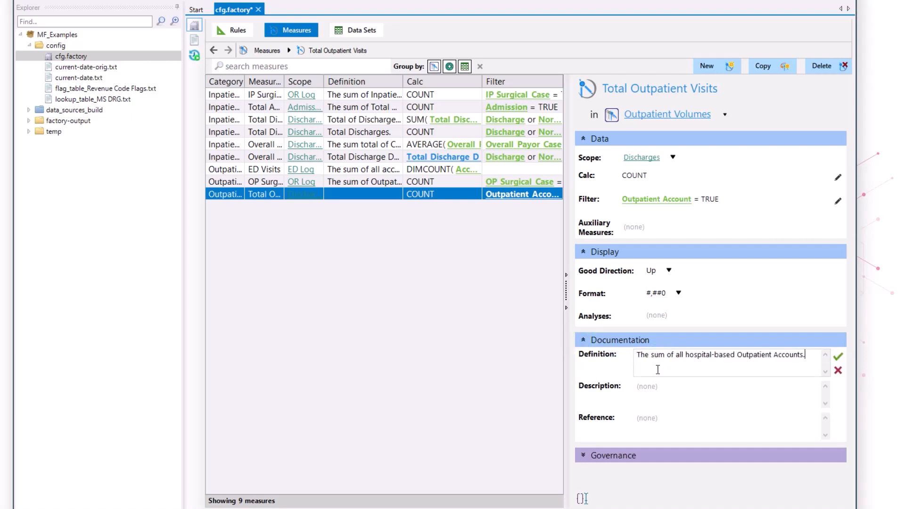
pyautogui.click(839, 358)
pyautogui.click(663, 386)
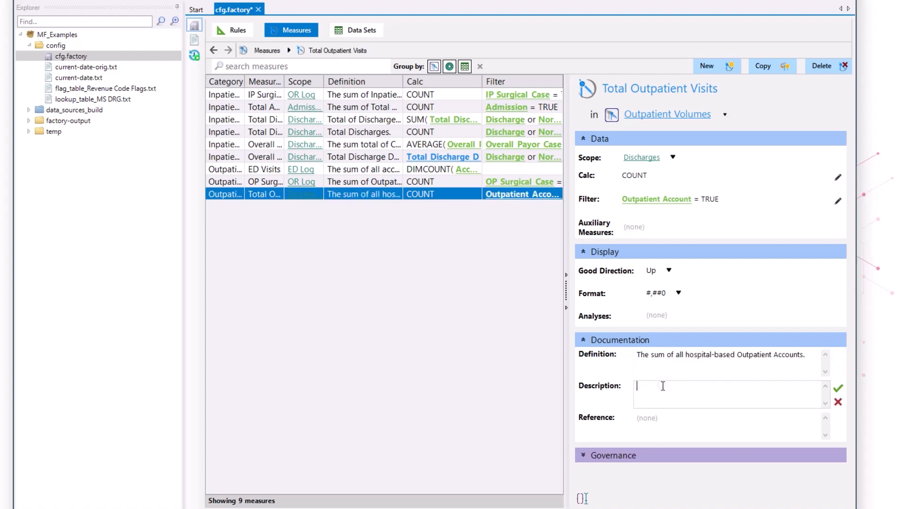
pyautogui.write('Total of Outpatient Visits')
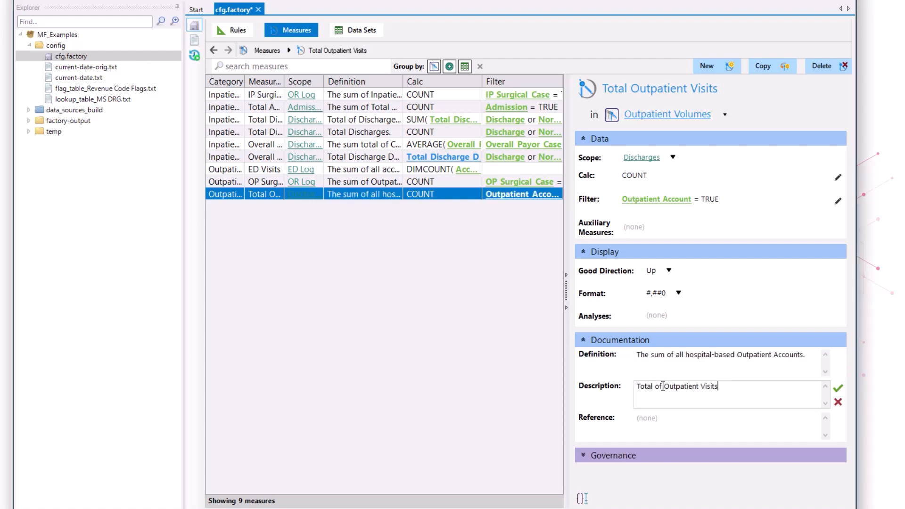
pyautogui.click(838, 388)
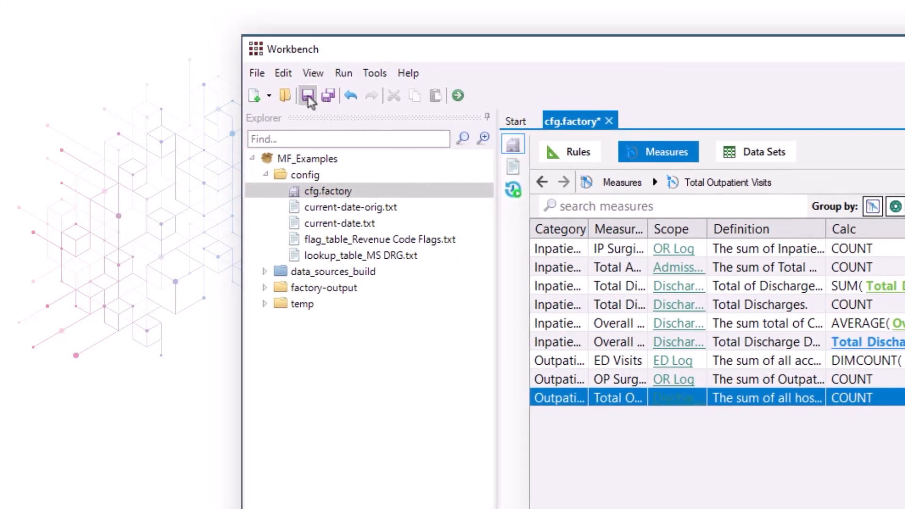
# - Save the changes to the cfg.factory file and run the factory
pyautogui.click(304, 97)
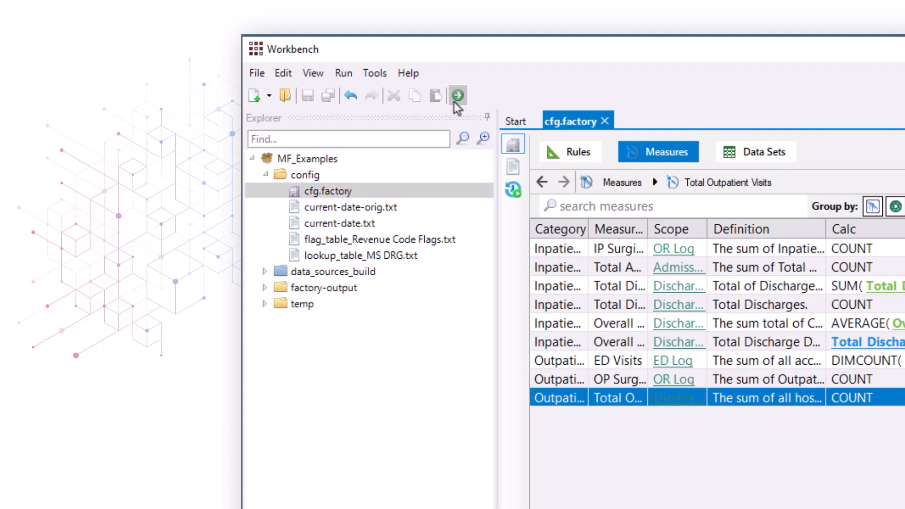
# - Open factory.dbk from the factory-output folder with Diver and load the Accounts topic of the Data Sets area
pyautogui.click(264, 288)
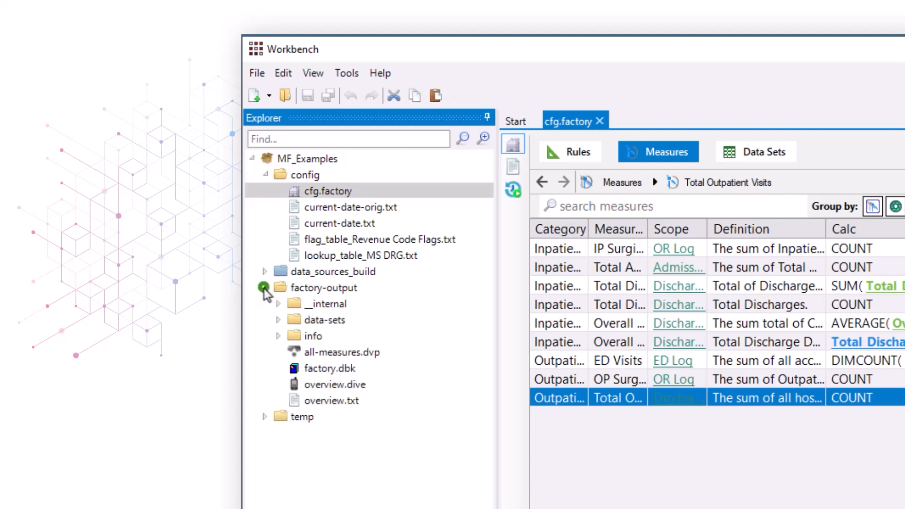
pyautogui.click(358, 371)
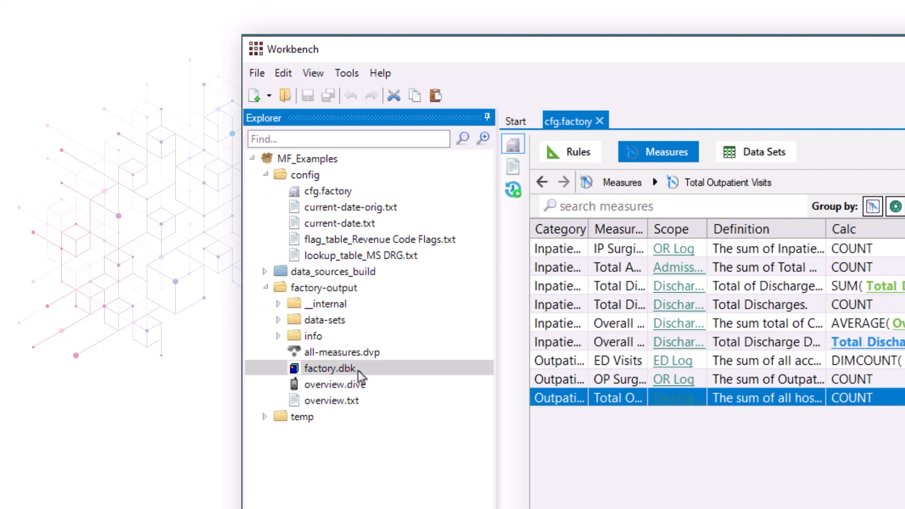
pyautogui.rightClick(358, 371)
pyautogui.moveTo(401, 400)
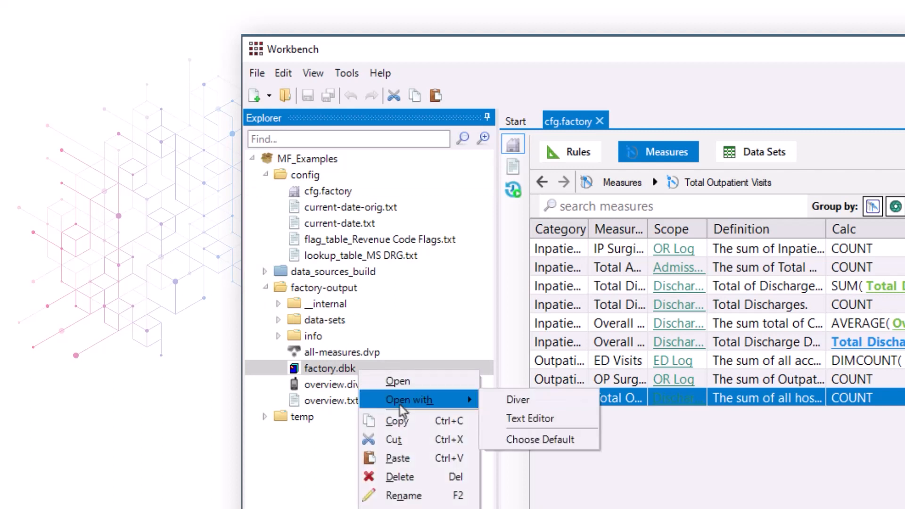
pyautogui.click(532, 404)
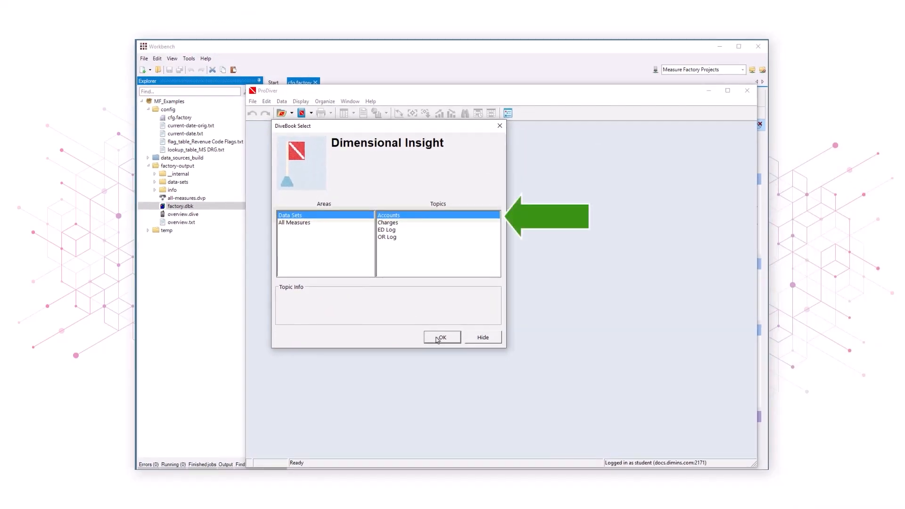
pyautogui.click(441, 337)
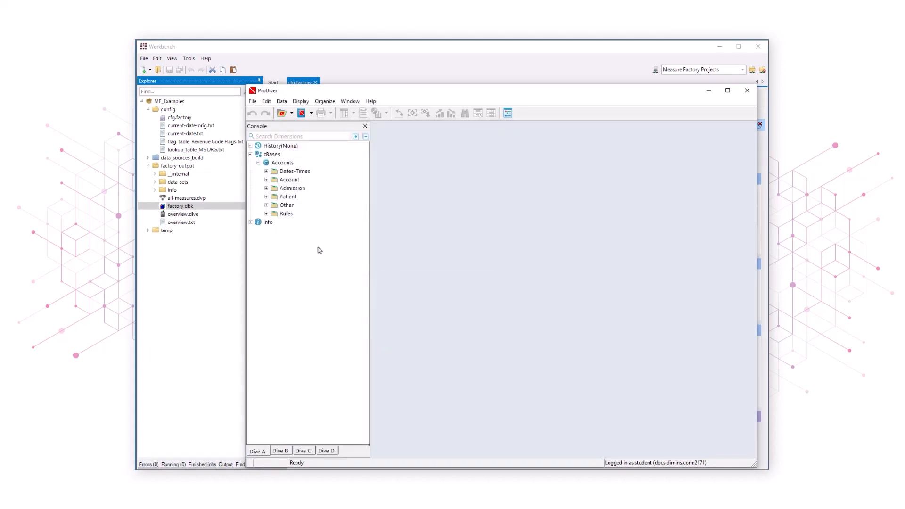
# - Display the Accounts data by the Discharge Date dimension from Dates-Times and make its window taller
pyautogui.click(267, 172)
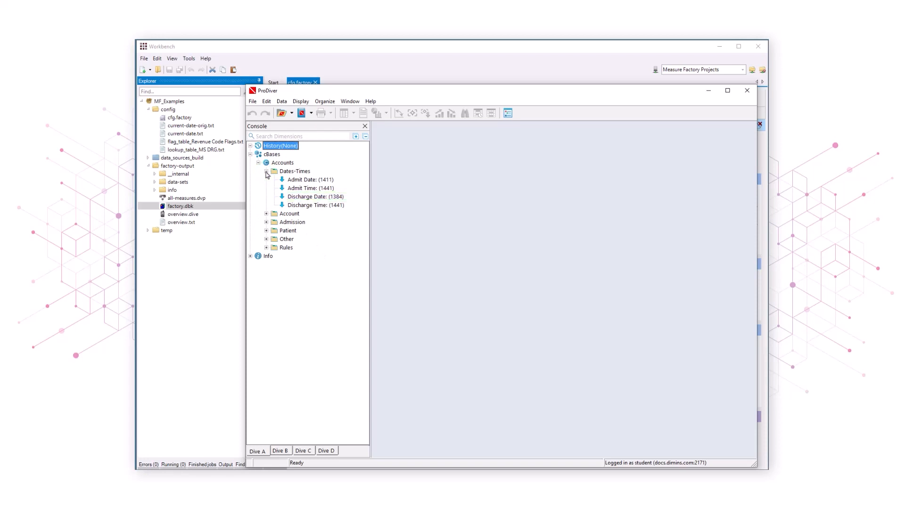
pyautogui.doubleClick(311, 198)
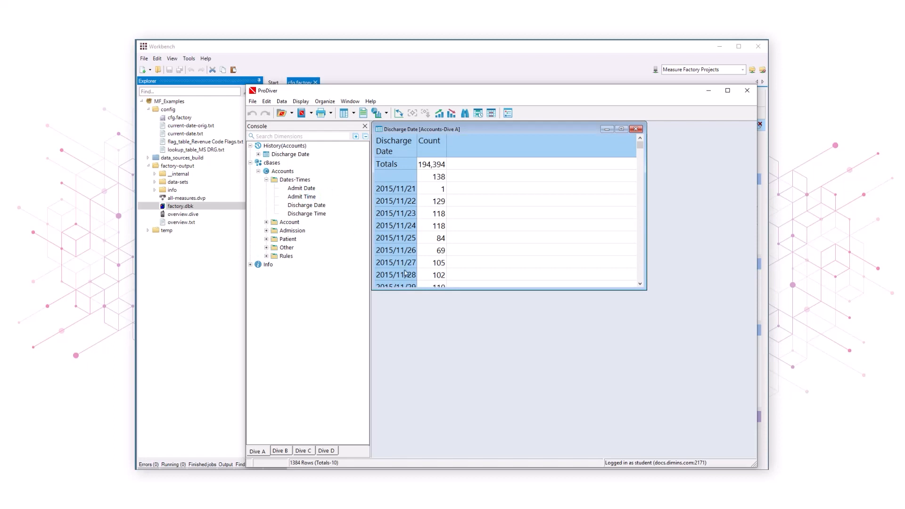
pyautogui.moveTo(449, 290); pyautogui.dragTo(467, 457)
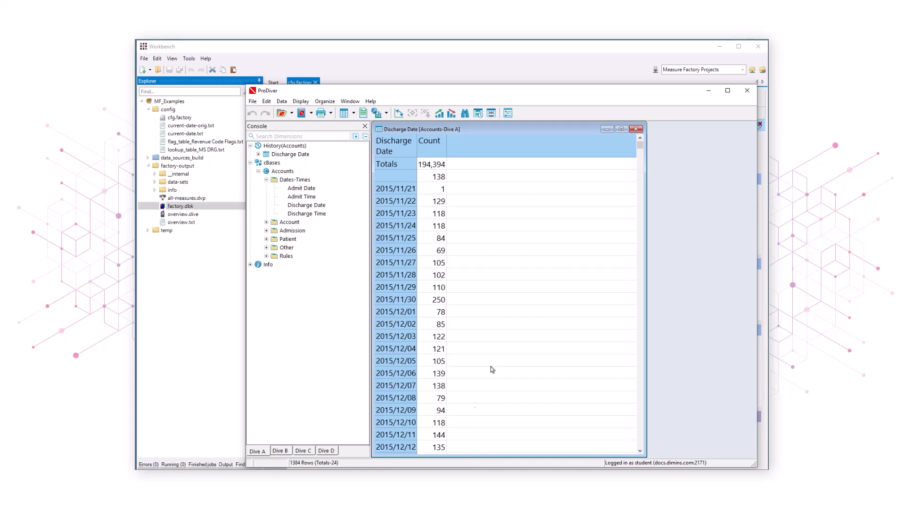
# - Replace the Count column of the Discharge Date table with Measure: Total Outpatient Visits
pyautogui.rightClick(514, 199)
pyautogui.click(539, 231)
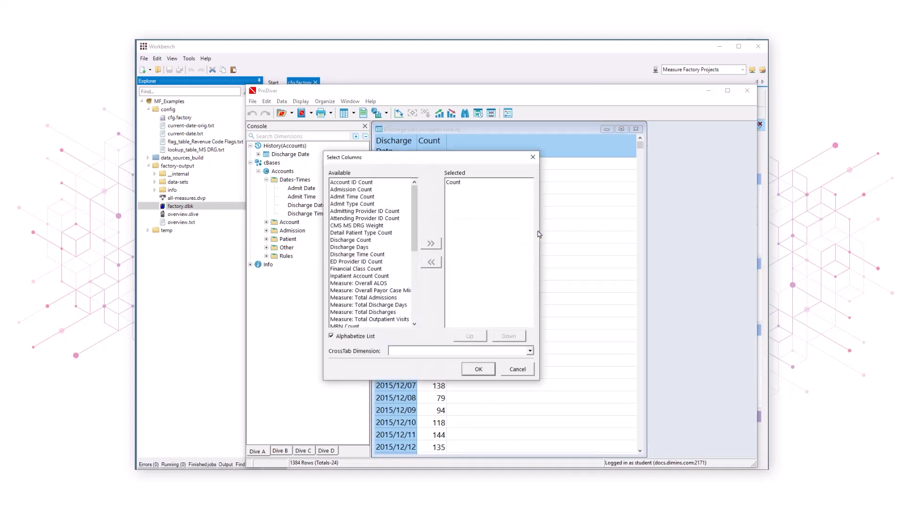
pyautogui.click(385, 319)
pyautogui.click(430, 244)
pyautogui.click(461, 184)
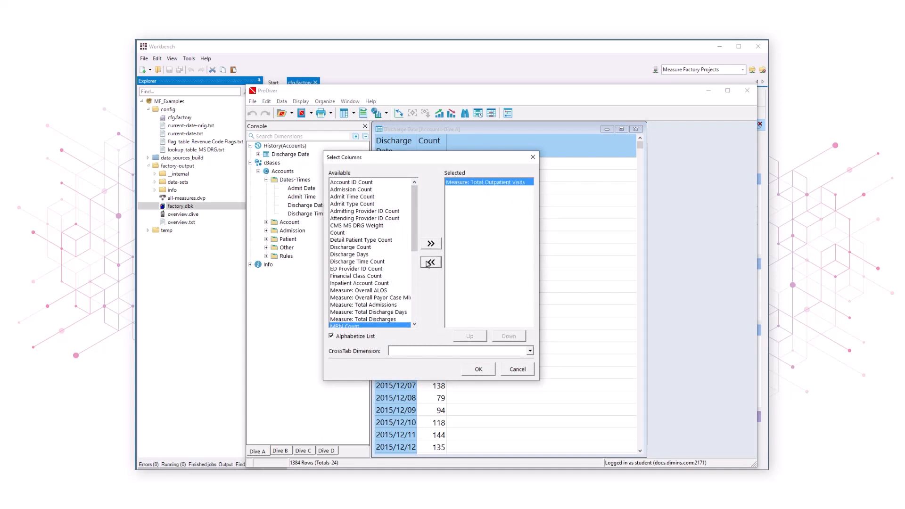
pyautogui.click(482, 369)
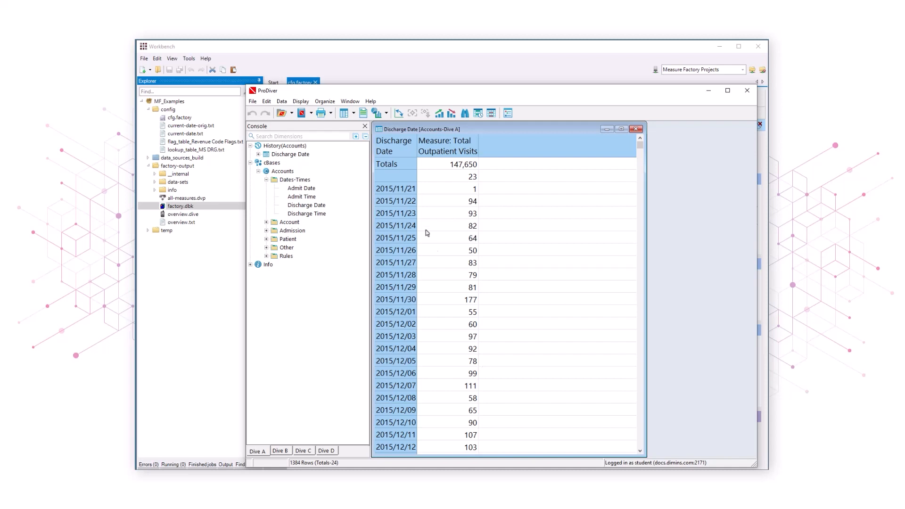
# - Sort the table by Discharge Date in descending order
pyautogui.click(396, 151)
pyautogui.click(451, 114)
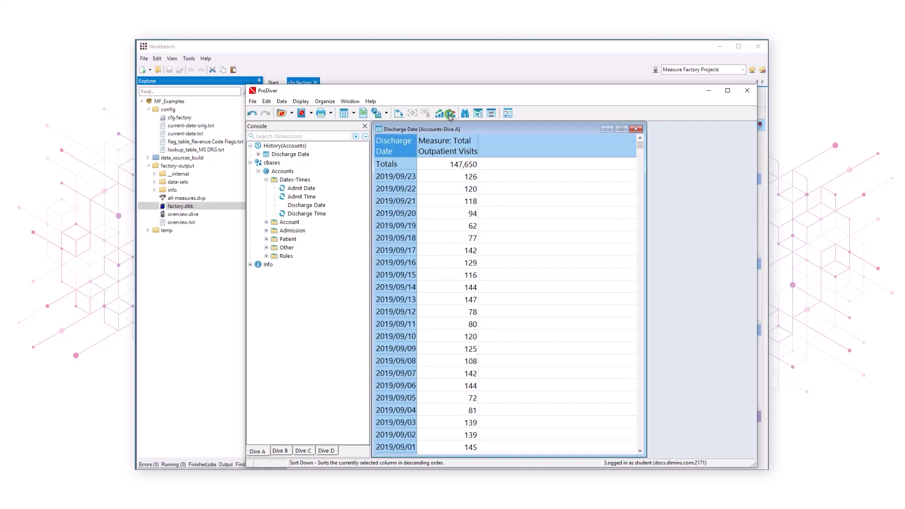